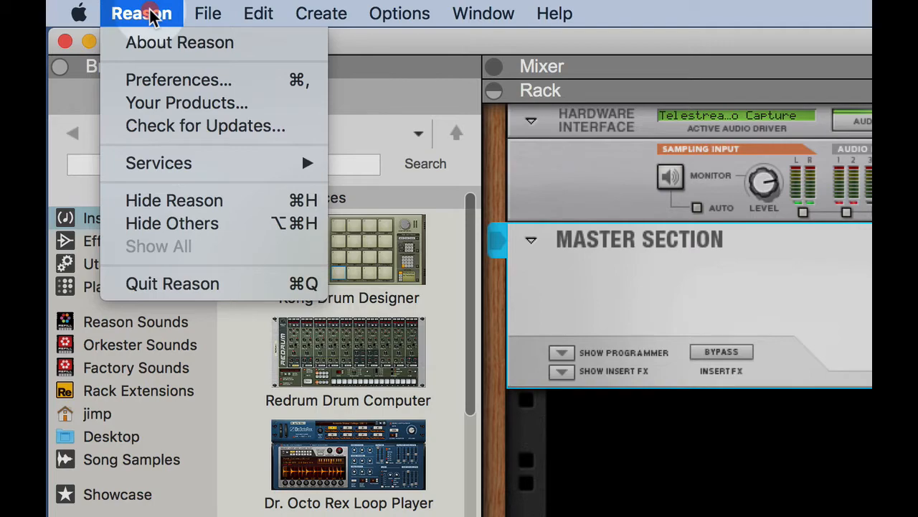
Open the preferences and review the available audio devices and the Novation 37SL control surface settings.
{"action": "left_click", "coordinate": [245, 82]}
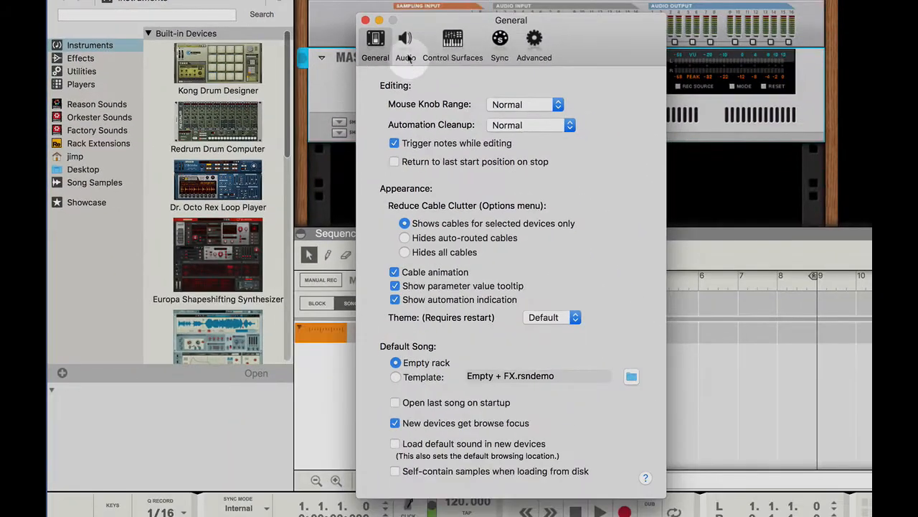
{"action": "left_click", "coordinate": [406, 40]}
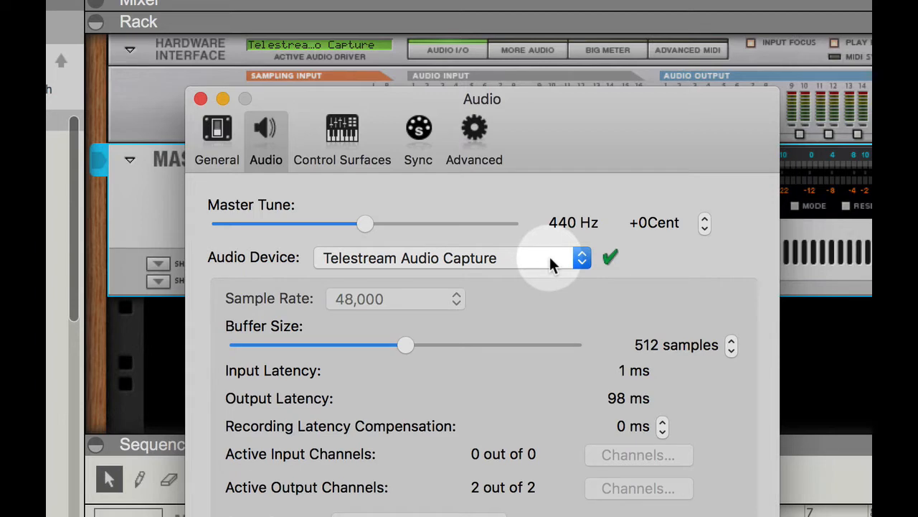
{"action": "left_click", "coordinate": [550, 260]}
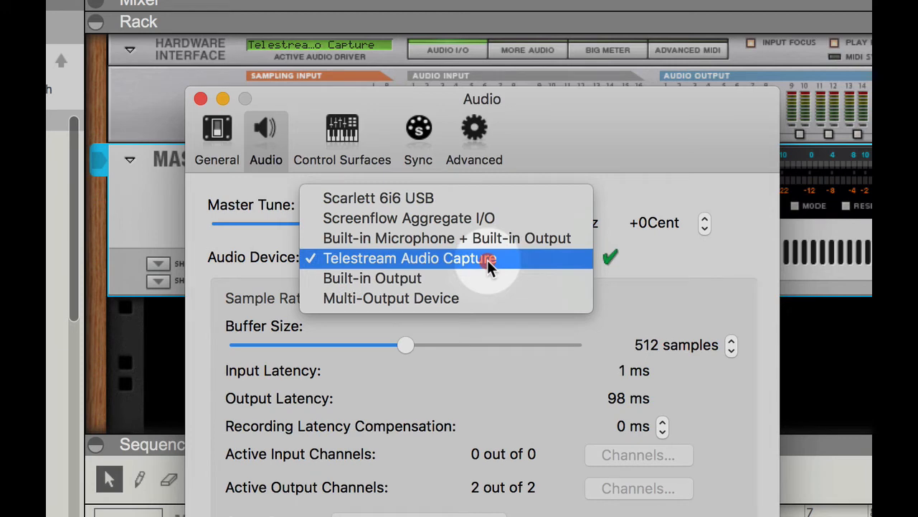
{"action": "left_click", "coordinate": [219, 256]}
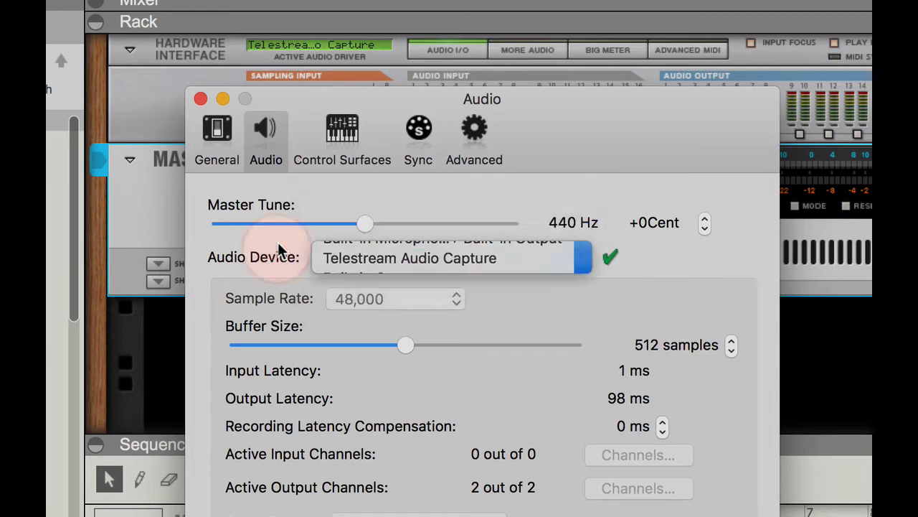
{"action": "left_click", "coordinate": [337, 134]}
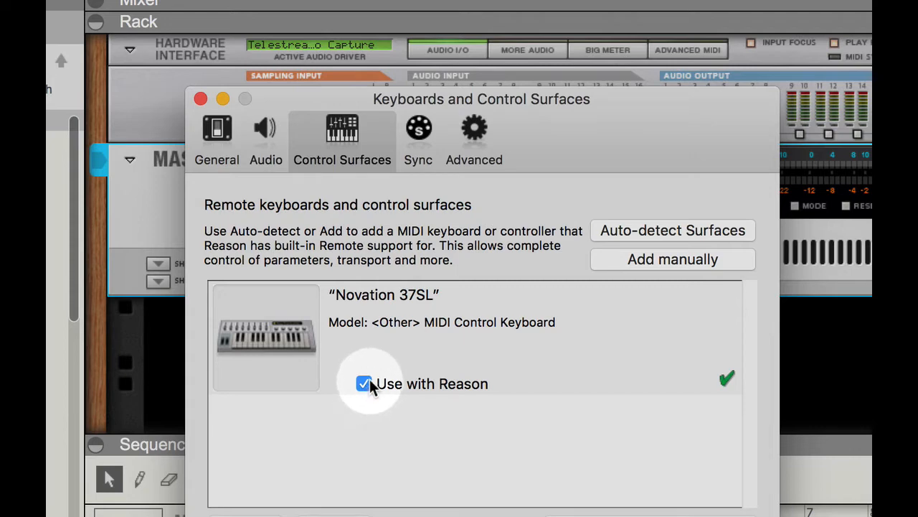
In the general preferences, leave loading default sounds in new devices disabled and set the default song to Empty rack.
{"action": "left_click", "coordinate": [228, 132]}
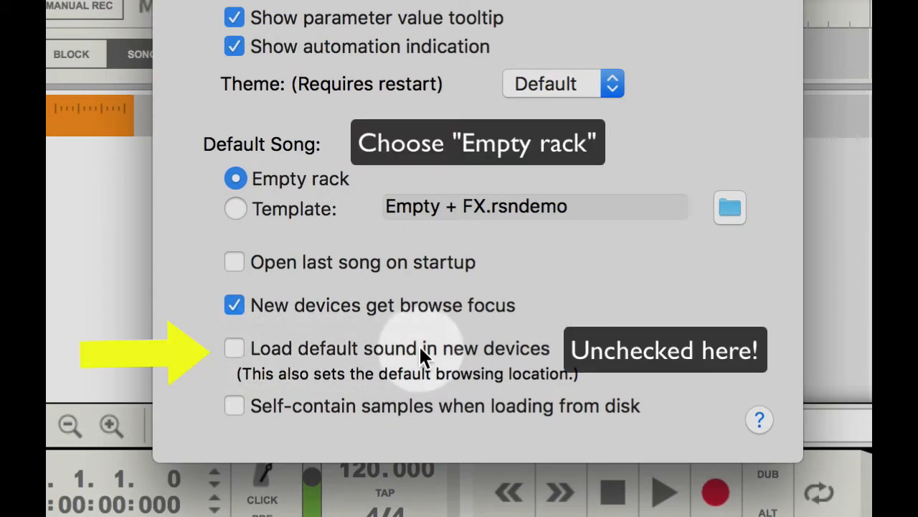
{"action": "left_click", "coordinate": [236, 345]}
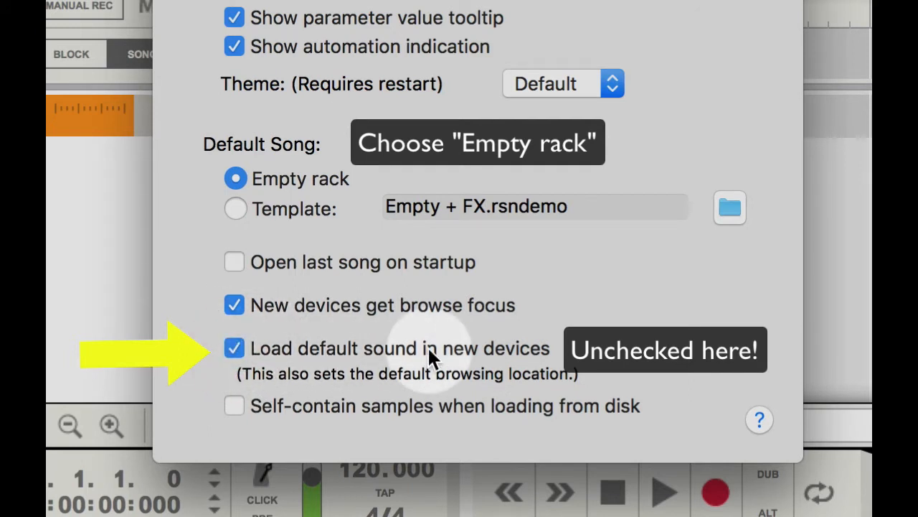
{"action": "left_click", "coordinate": [233, 346]}
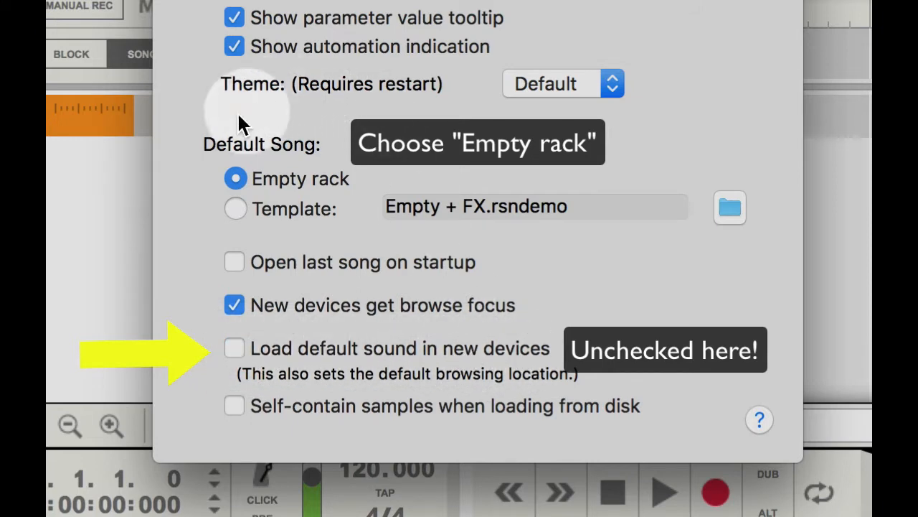
{"action": "left_click", "coordinate": [237, 176]}
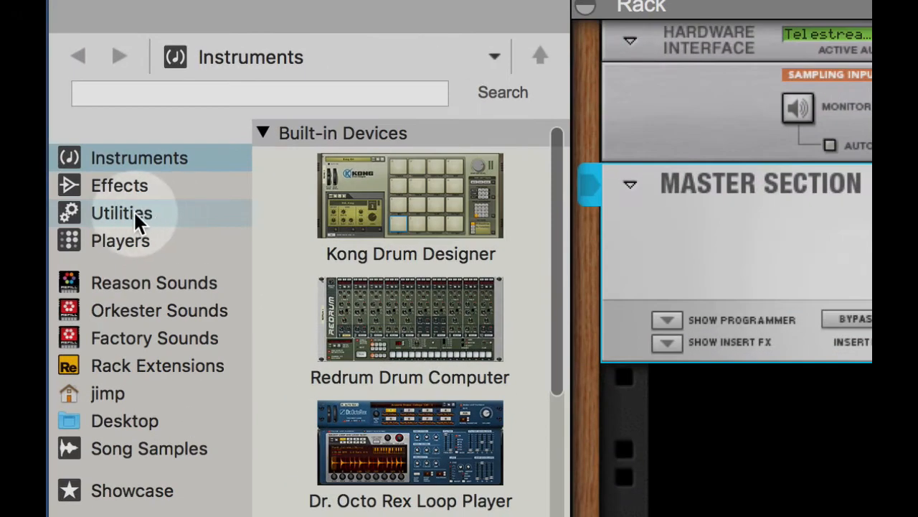
Add a Mixer 14:2 from the utility devices to the rack without automatic routing.
{"action": "left_click", "coordinate": [176, 214]}
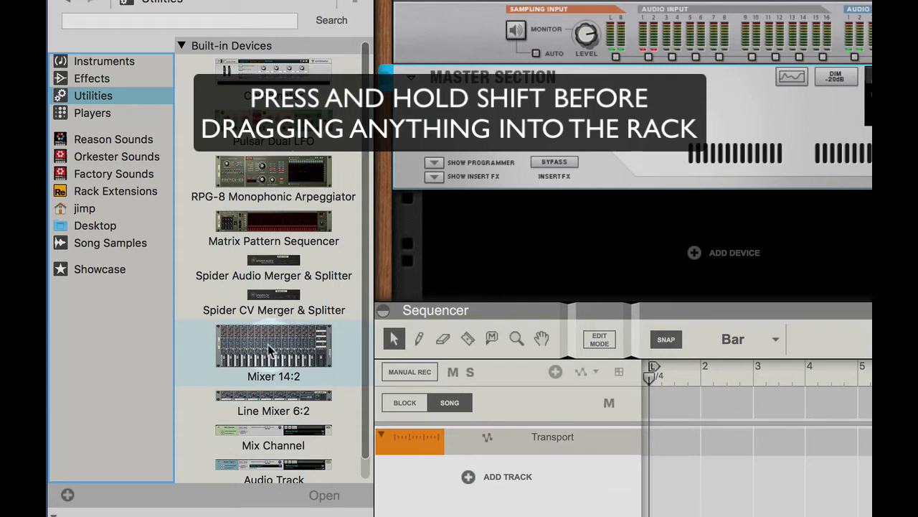
{"action": "left_click_drag", "start_coordinate": [266, 344], "coordinate": [639, 228]}
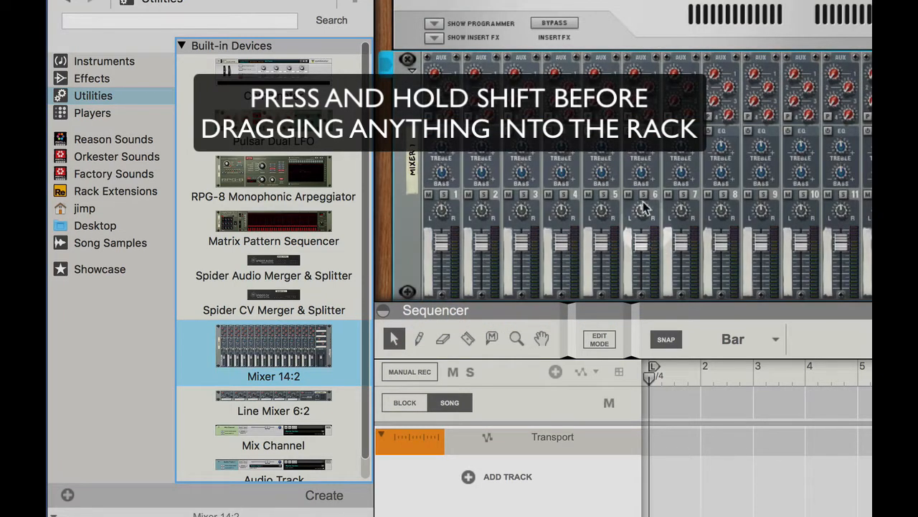
Delete the Mixer 14:2 from the rack and confirm the deletion.
{"action": "left_click", "coordinate": [416, 116]}
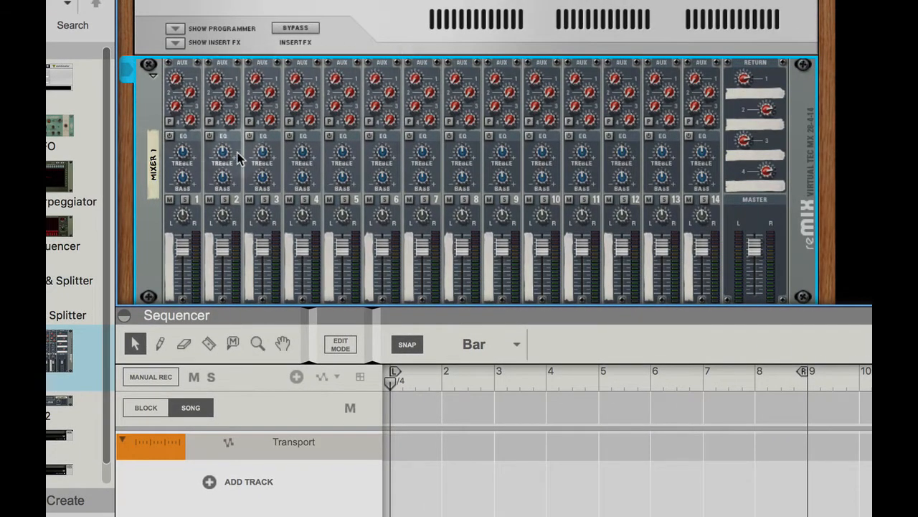
{"action": "key", "text": "BackSpace"}
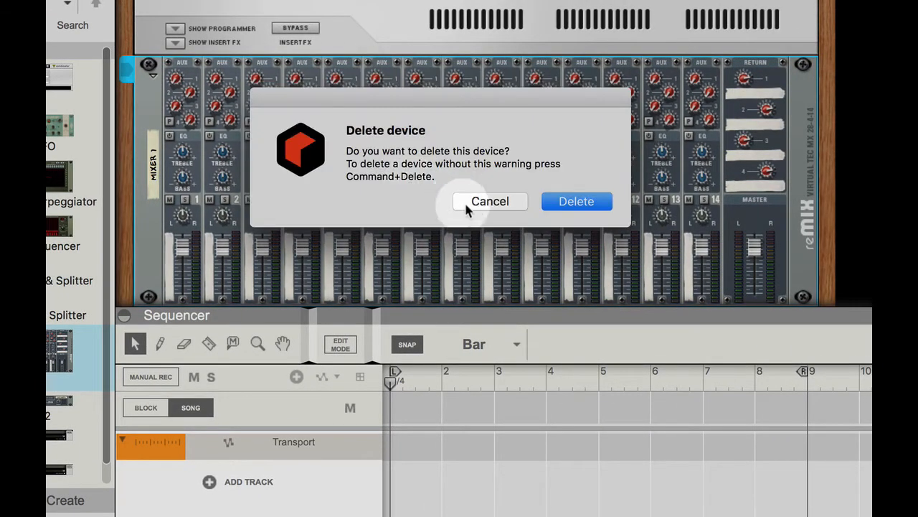
{"action": "left_click", "coordinate": [572, 202]}
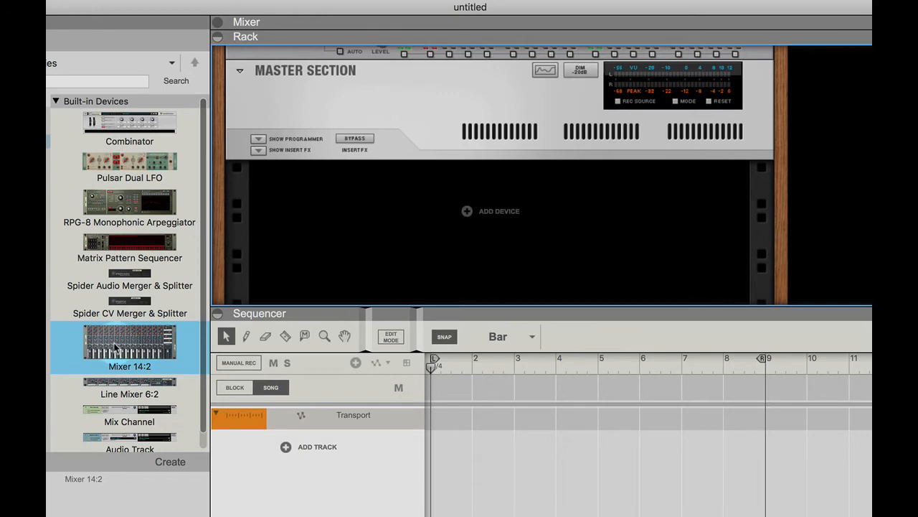
Add a Mixer 14:2 with automatic routing to the empty rack and delete only its attached mix channel.
{"action": "left_click_drag", "start_coordinate": [115, 348], "coordinate": [322, 244]}
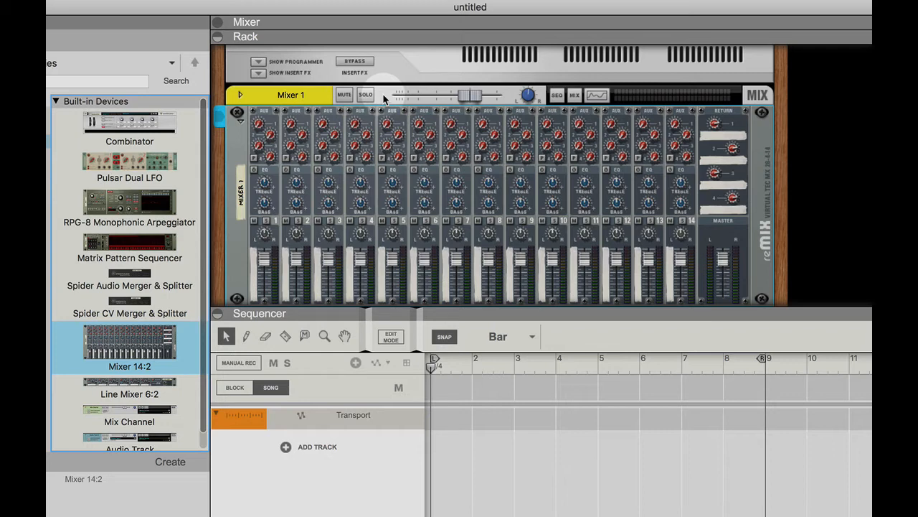
{"action": "left_click", "coordinate": [384, 99]}
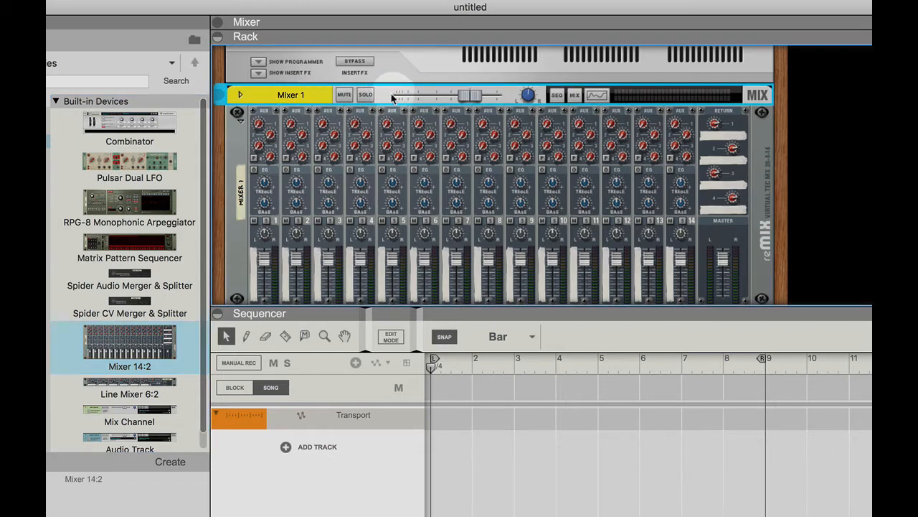
{"action": "key", "text": "Delete"}
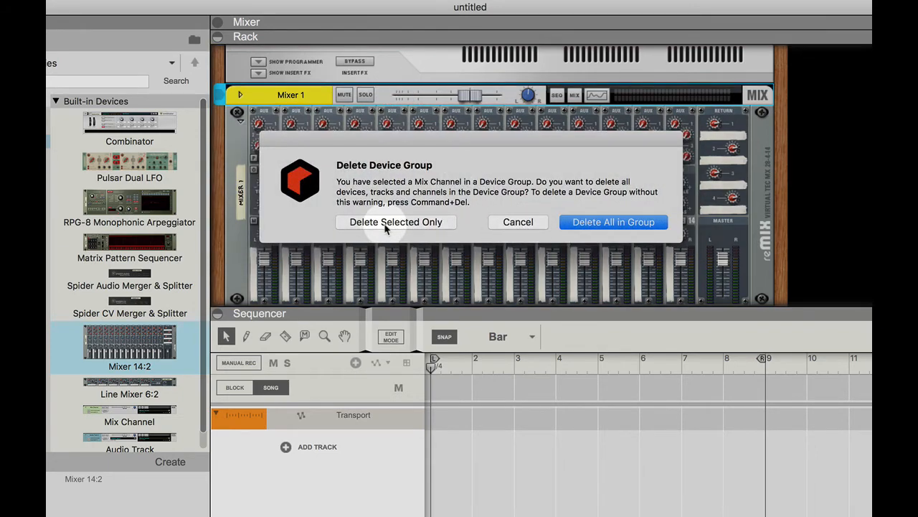
{"action": "left_click", "coordinate": [385, 223]}
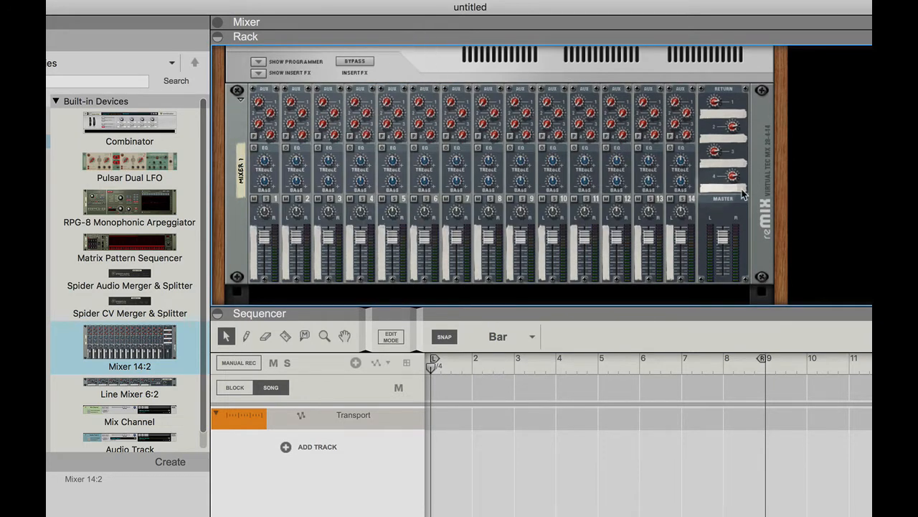
On the back of the rack, move the left and right cables from the Master Section's Master Out to the mixer's Master Out.
{"action": "left_click_drag", "start_coordinate": [780, 179], "coordinate": [789, 274]}
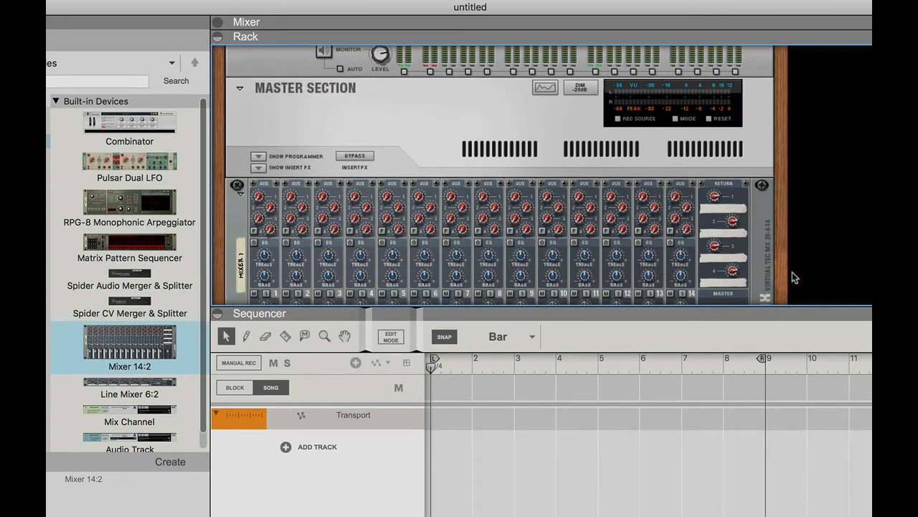
{"action": "key", "text": "Tab"}
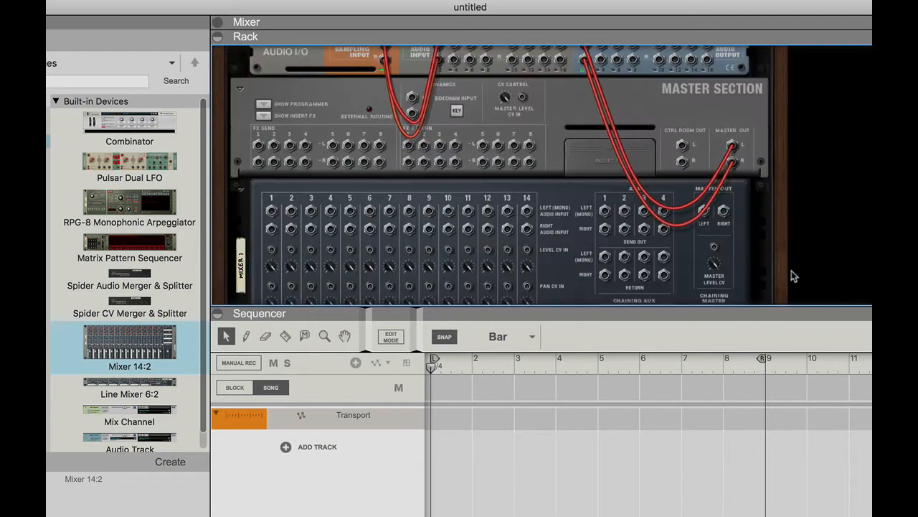
{"action": "left_click_drag", "start_coordinate": [776, 161], "coordinate": [770, 216]}
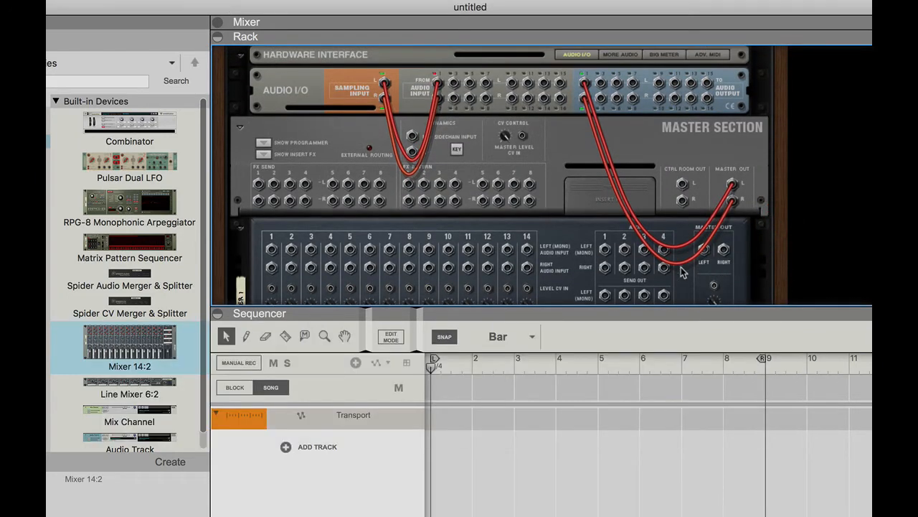
{"action": "left_click", "coordinate": [573, 241]}
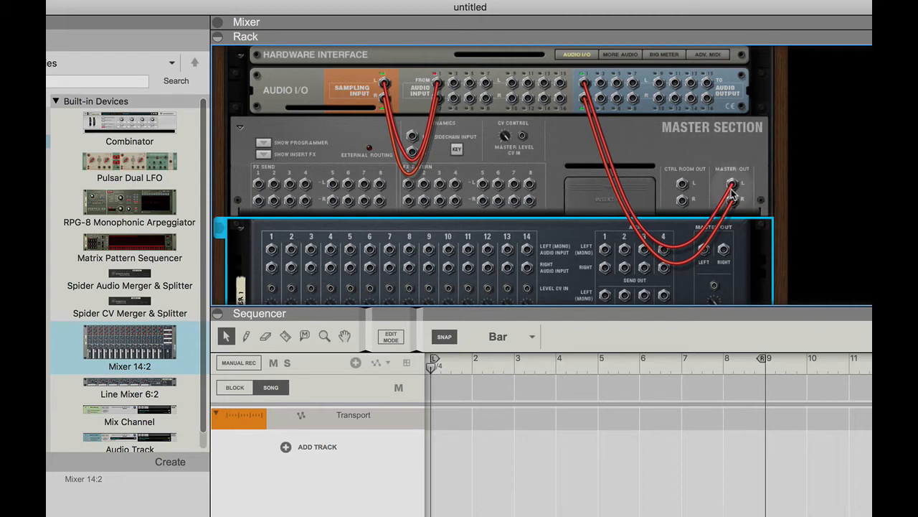
{"action": "left_click_drag", "start_coordinate": [734, 190], "coordinate": [706, 249]}
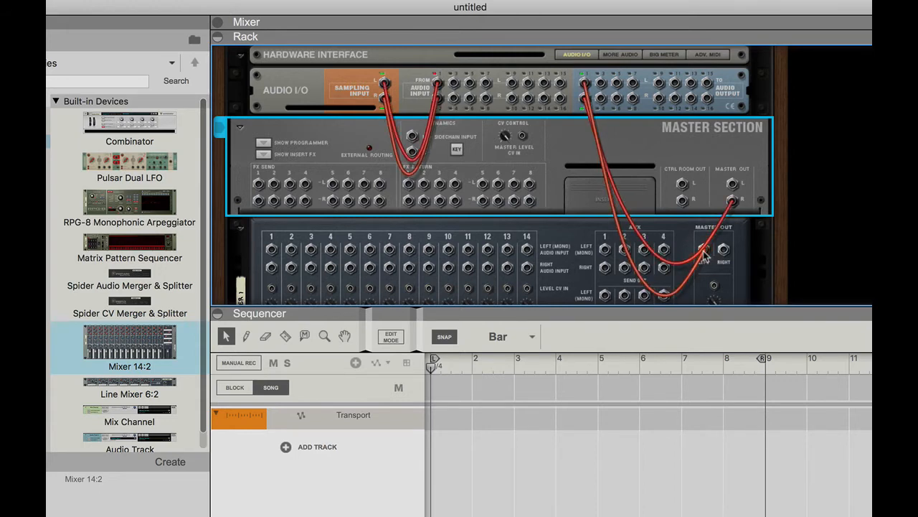
{"action": "left_click_drag", "start_coordinate": [733, 206], "coordinate": [724, 257]}
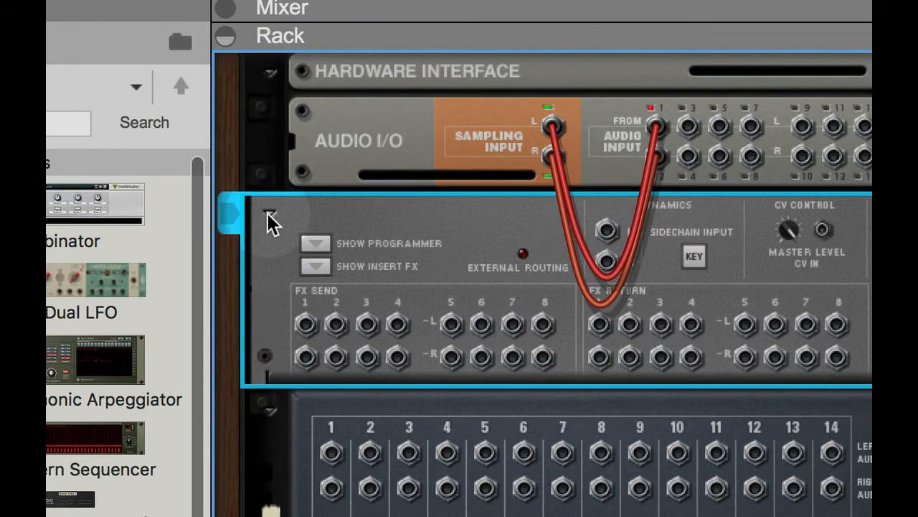
Collapse the Master Section and list the built-in instruments in the browser.
{"action": "left_click", "coordinate": [268, 215]}
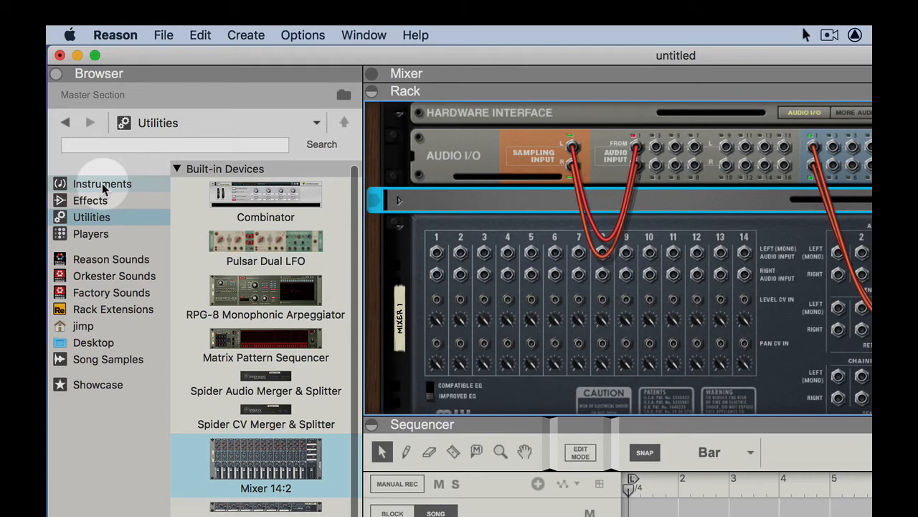
{"action": "left_click", "coordinate": [103, 186]}
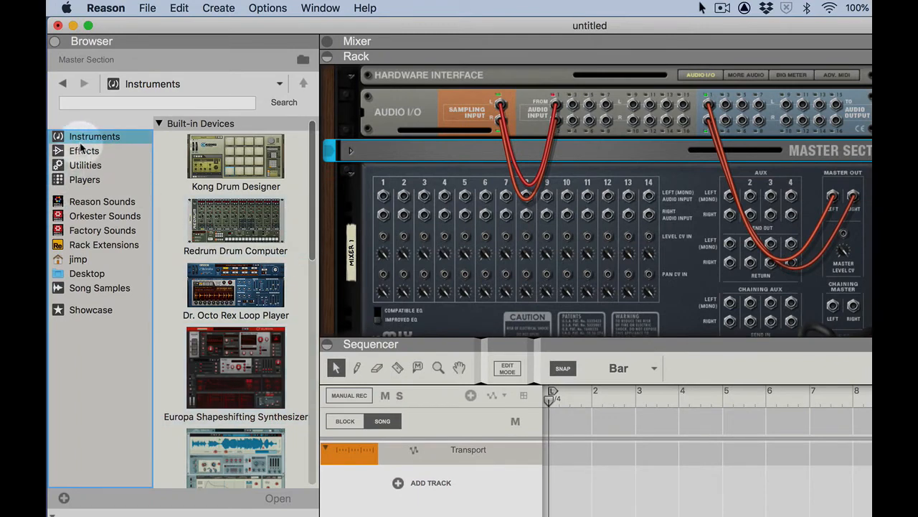
Hide and show the browser repeatedly, leaving it visible.
{"action": "left_click", "coordinate": [55, 43]}
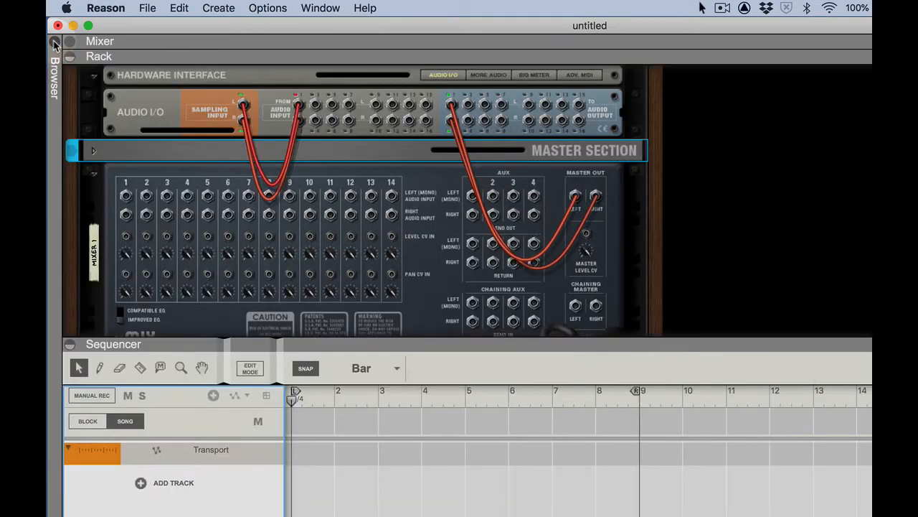
{"action": "left_click", "coordinate": [55, 45]}
{"action": "left_click", "coordinate": [55, 45]}
{"action": "left_click", "coordinate": [55, 45]}
{"action": "left_click", "coordinate": [55, 45]}
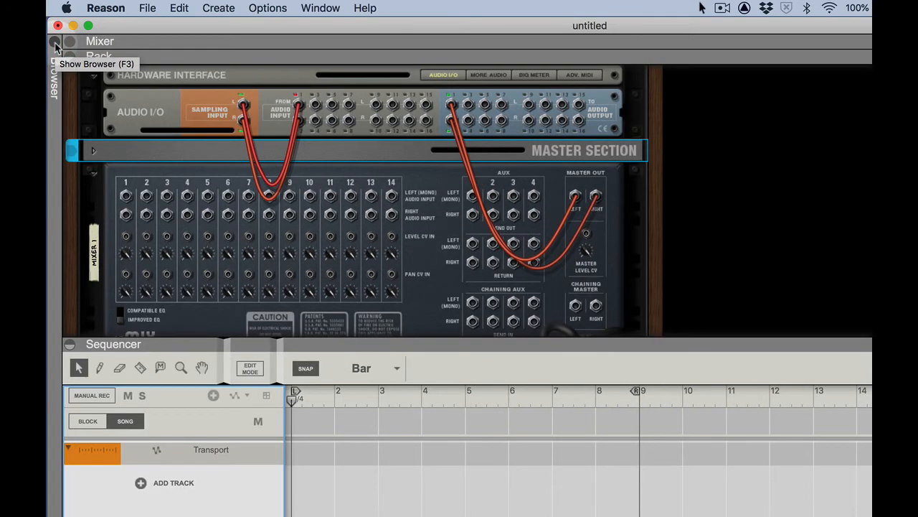
{"action": "left_click", "coordinate": [55, 44]}
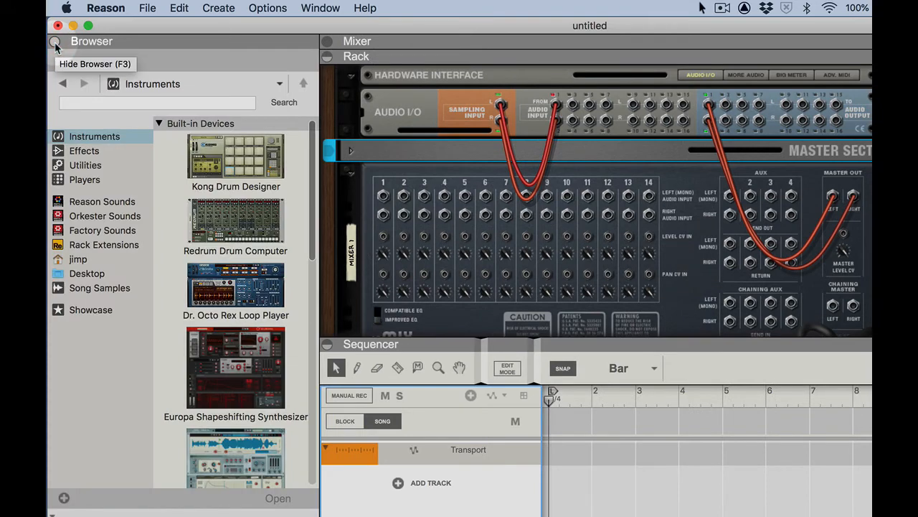
{"action": "left_click", "coordinate": [55, 44]}
{"action": "left_click", "coordinate": [55, 45]}
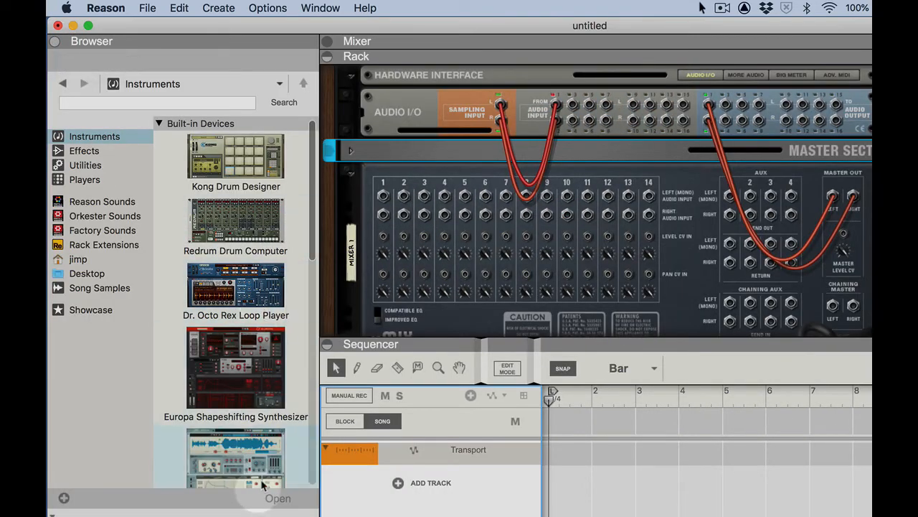
Enlarge the rack area and add a SubTractor Analog Synthesizer below the mixer without automatic routing.
{"action": "left_click_drag", "start_coordinate": [309, 256], "coordinate": [328, 373]}
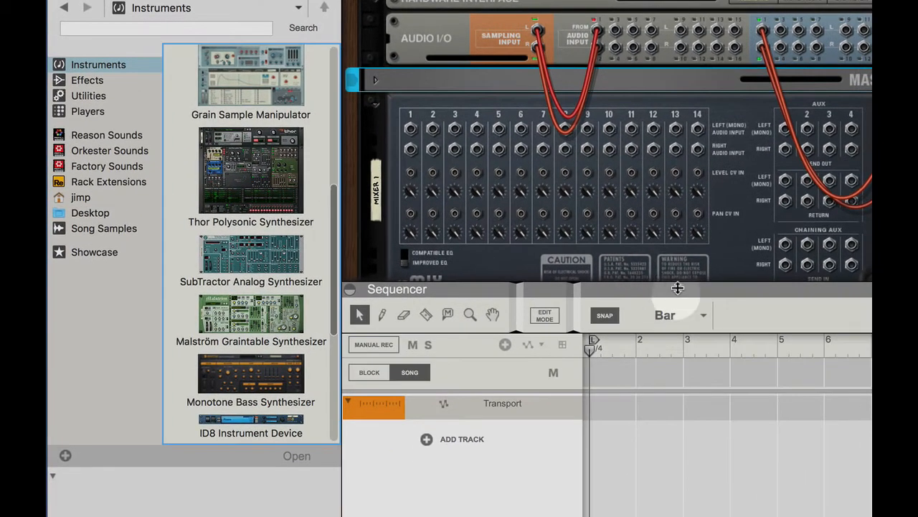
{"action": "left_click_drag", "start_coordinate": [668, 283], "coordinate": [686, 502]}
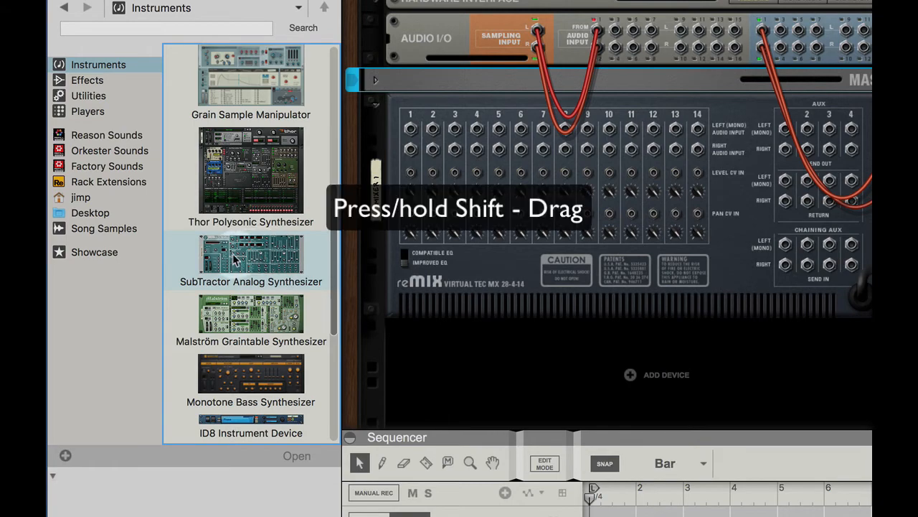
{"action": "left_click_drag", "start_coordinate": [234, 259], "coordinate": [613, 368]}
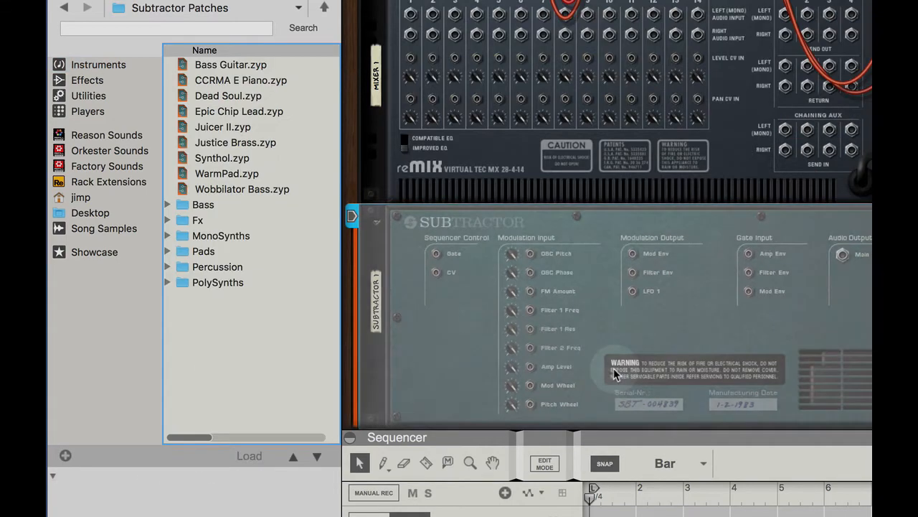
Flip the rack between front and back to inspect the SubTractor, ending on its rear connections.
{"action": "key", "text": "Tab"}
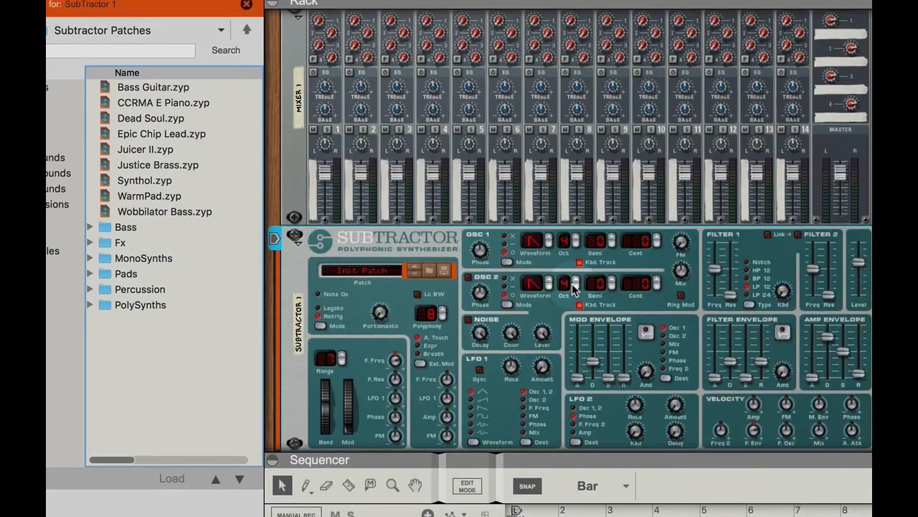
{"action": "key", "text": "Tab"}
{"action": "key", "text": "Tab"}
{"action": "key", "text": "Tab"}
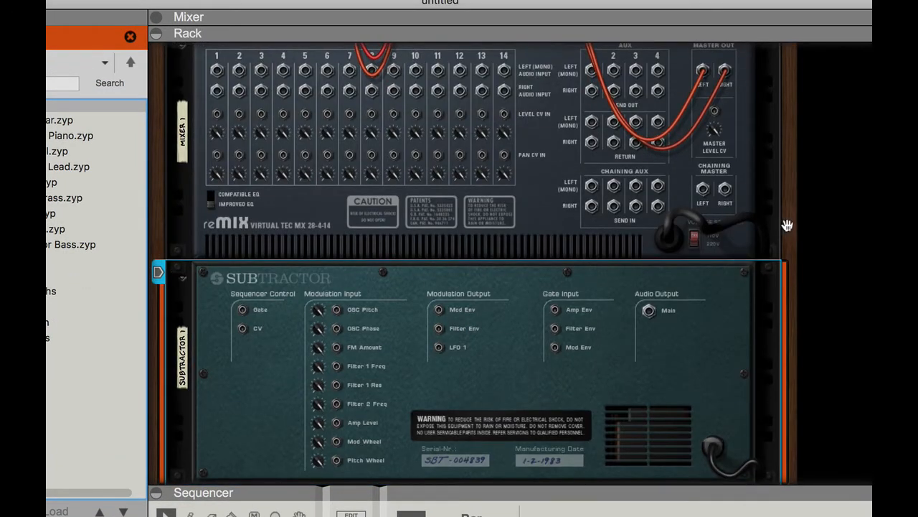
Cable the SubTractor's main audio output to the mixer's channel 1 left (mono) input and check the rack's front.
{"action": "left_click_drag", "start_coordinate": [787, 226], "coordinate": [790, 287]}
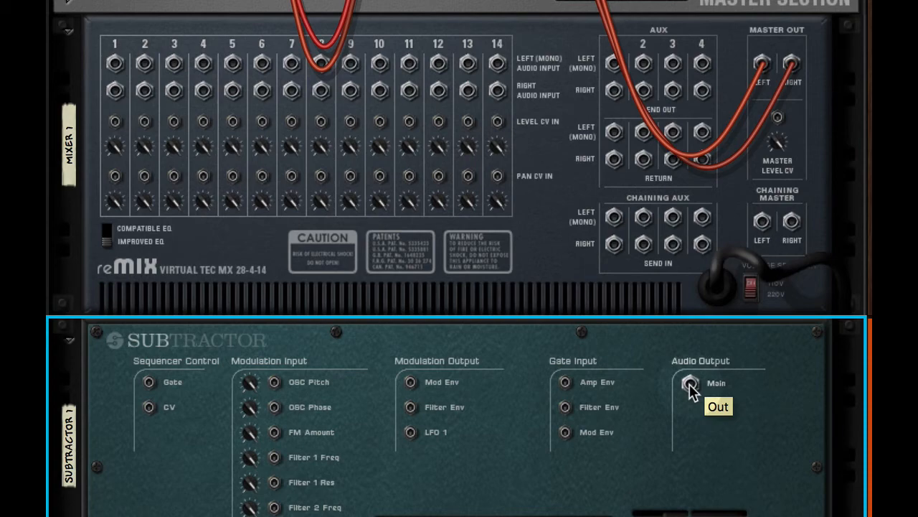
{"action": "left_click_drag", "start_coordinate": [689, 387], "coordinate": [592, 67]}
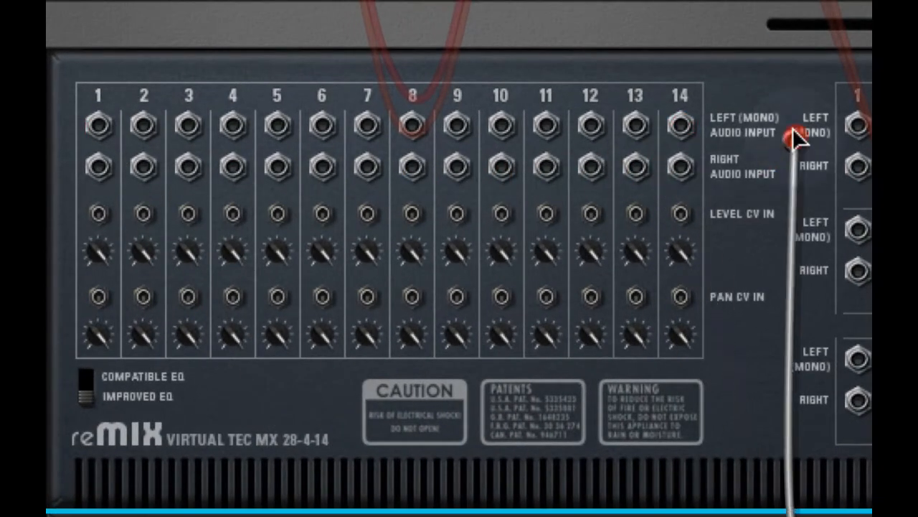
{"action": "left_click_drag", "start_coordinate": [793, 128], "coordinate": [95, 128]}
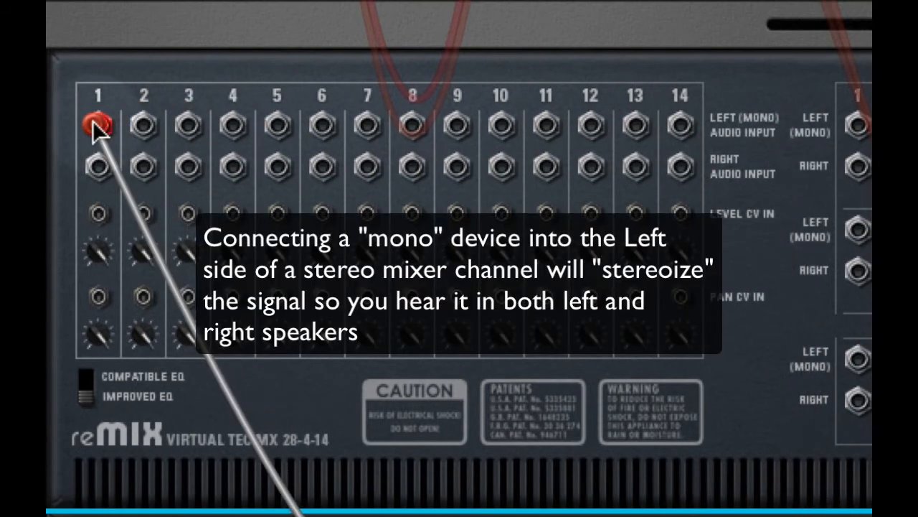
{"action": "left_click_drag", "start_coordinate": [98, 128], "coordinate": [95, 129]}
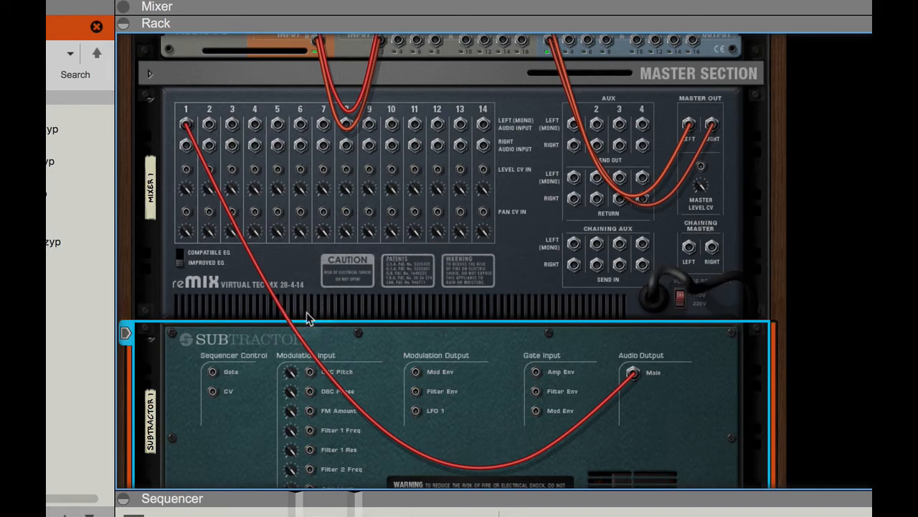
{"action": "key", "text": "Tab"}
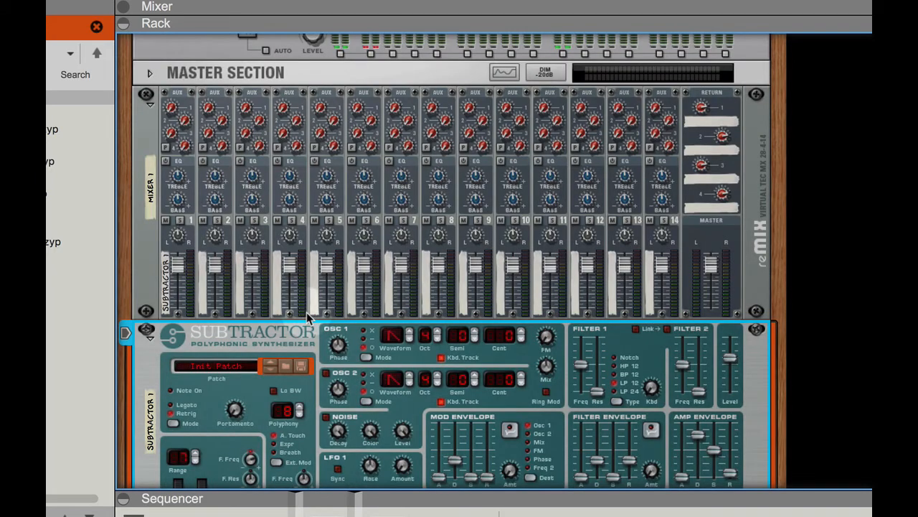
{"action": "key", "text": "Tab"}
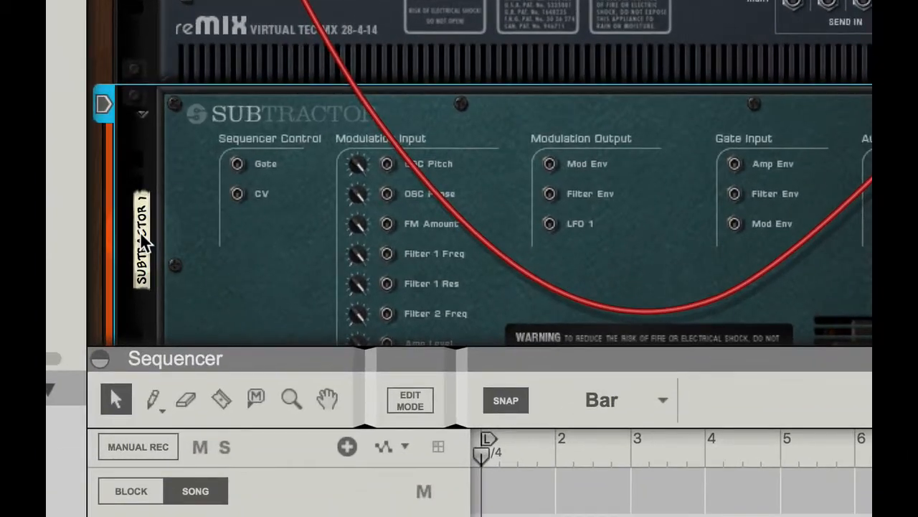
Rename the SubTractor connected to mixer channel 1 as "1 JP".
{"action": "double_click", "coordinate": [149, 418]}
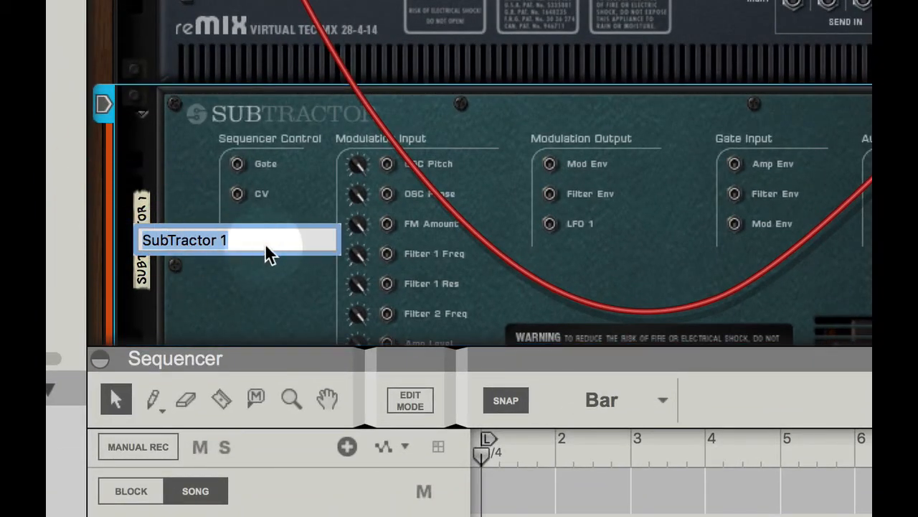
{"action": "type", "text": "1"}
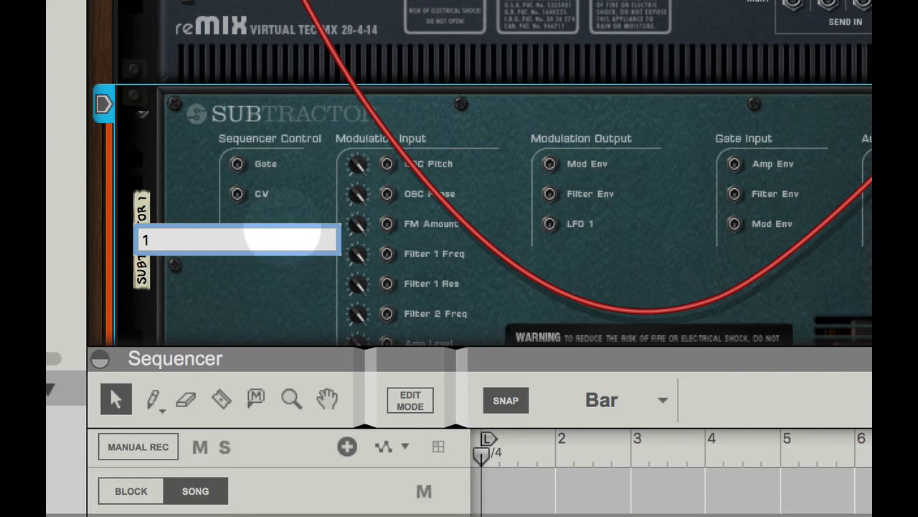
{"action": "type", "text": " JP"}
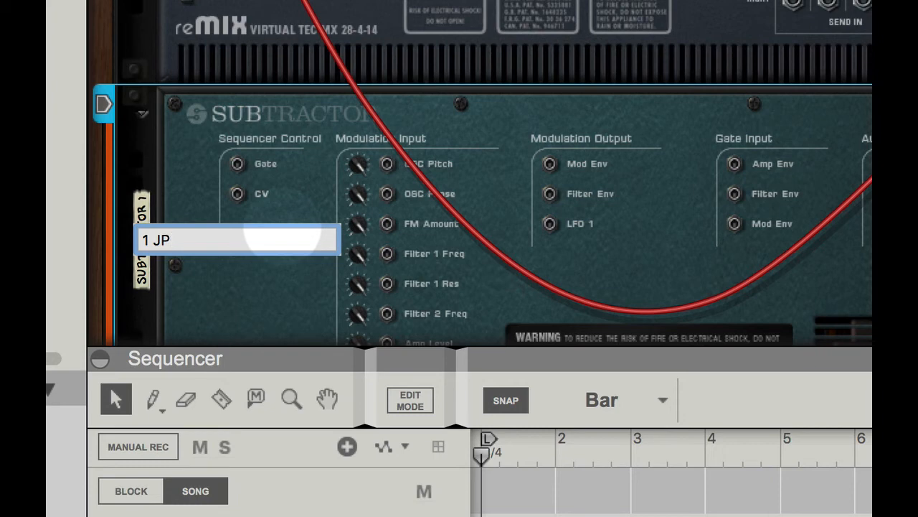
{"action": "key", "text": "Return"}
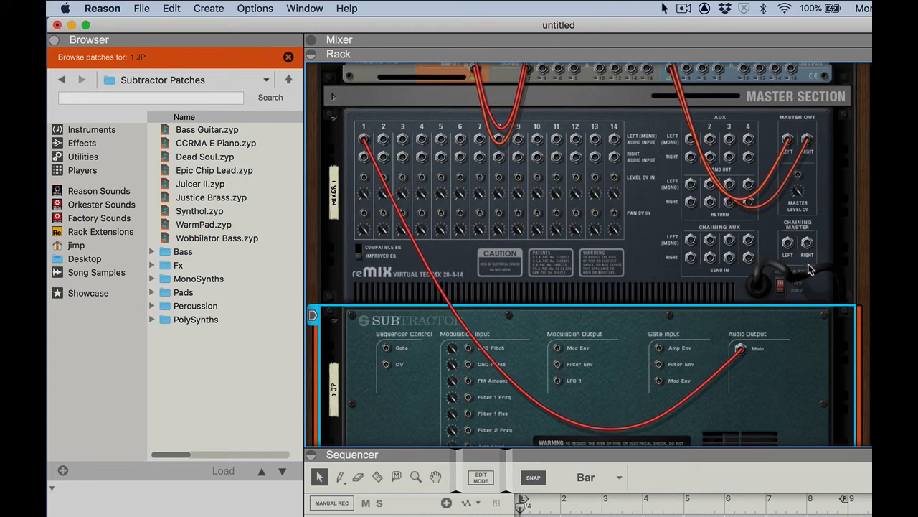
Add a second SubTractor Analog Synthesizer in the empty rack space below 1 JP, without automatic routing.
{"action": "left_click", "coordinate": [869, 271]}
{"action": "left_click_drag", "start_coordinate": [867, 282], "coordinate": [865, 115]}
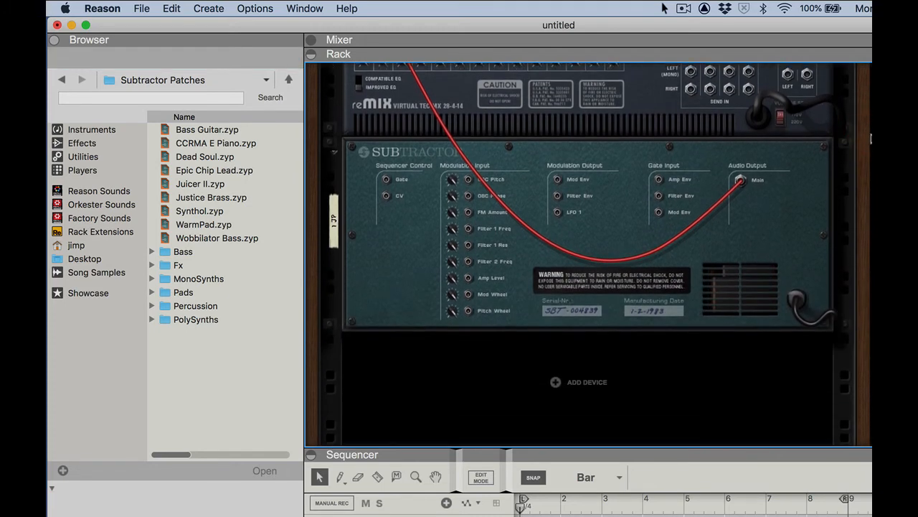
{"action": "left_click_drag", "start_coordinate": [868, 149], "coordinate": [869, 123]}
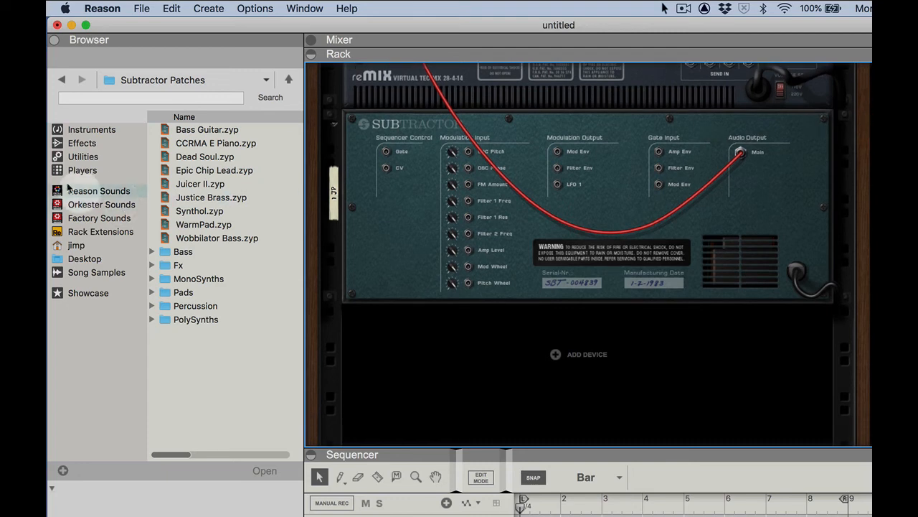
{"action": "left_click", "coordinate": [92, 130]}
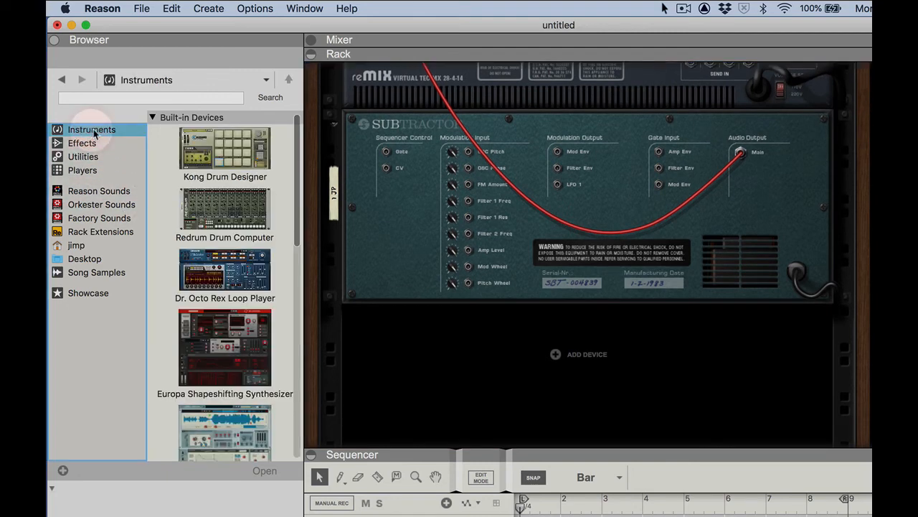
{"action": "scroll", "coordinate": [255, 385], "scroll_direction": "down", "scroll_amount": 2}
{"action": "scroll", "coordinate": [255, 386], "scroll_direction": "down", "scroll_amount": 3}
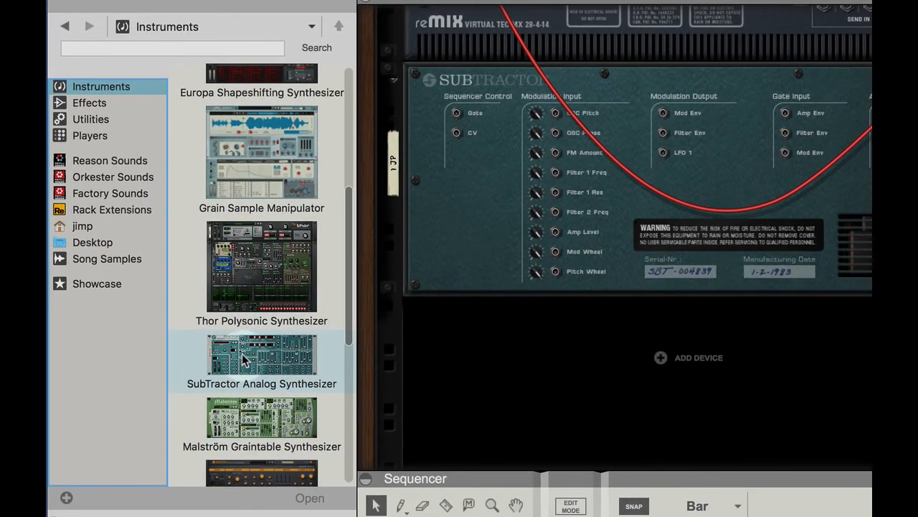
{"action": "left_click_drag", "start_coordinate": [244, 359], "coordinate": [605, 387]}
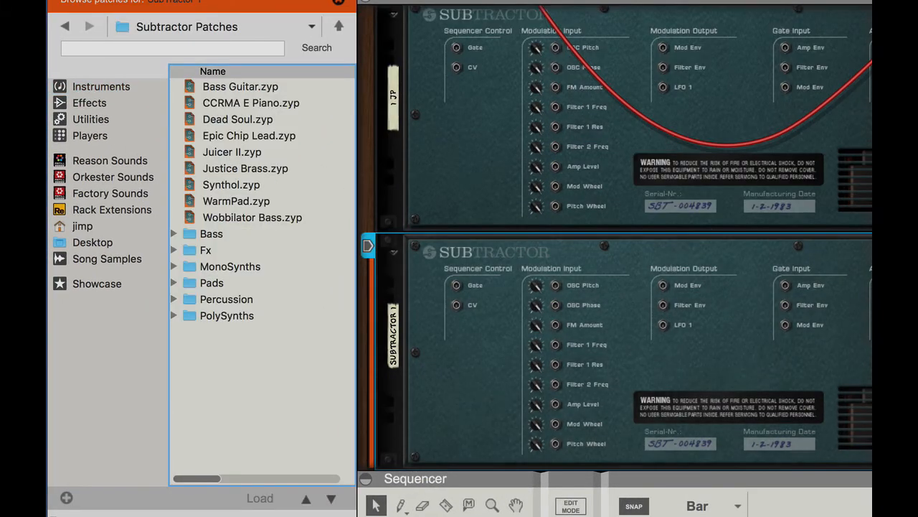
Cable the second SubTractor's main audio output to the mixer's channel 2 left (mono) input.
{"action": "left_click_drag", "start_coordinate": [754, 259], "coordinate": [388, 150]}
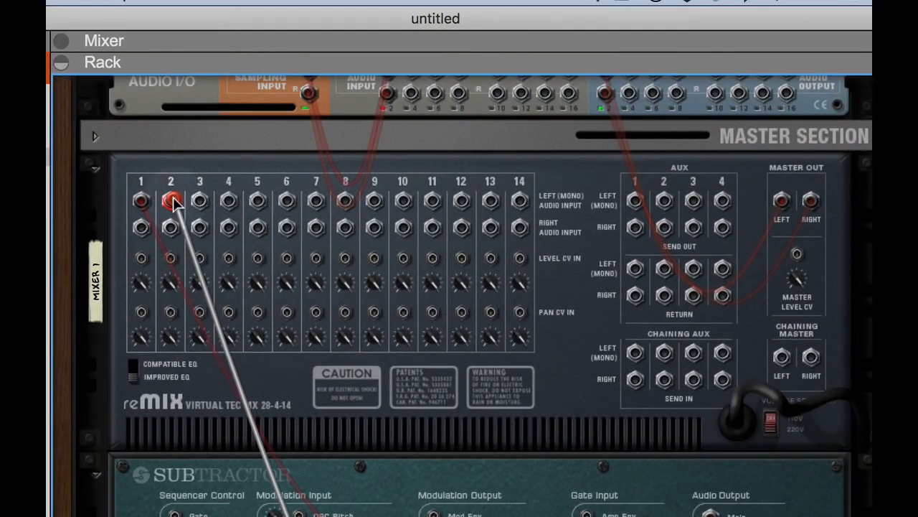
{"action": "left_click_drag", "start_coordinate": [173, 197], "coordinate": [173, 199]}
Rename the second SubTractor as "2 JP".
{"action": "scroll", "coordinate": [540, 465], "scroll_direction": "down", "scroll_amount": 8}
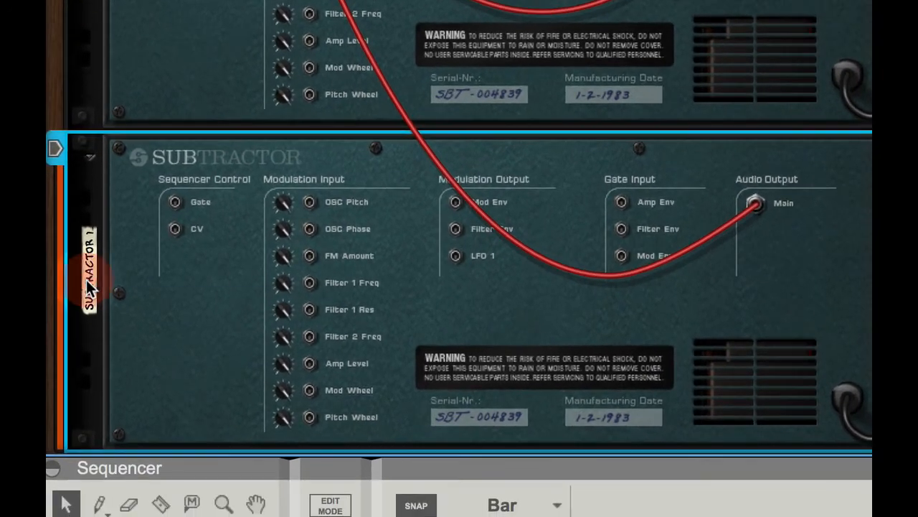
{"action": "double_click", "coordinate": [90, 385]}
{"action": "type", "text": "2"}
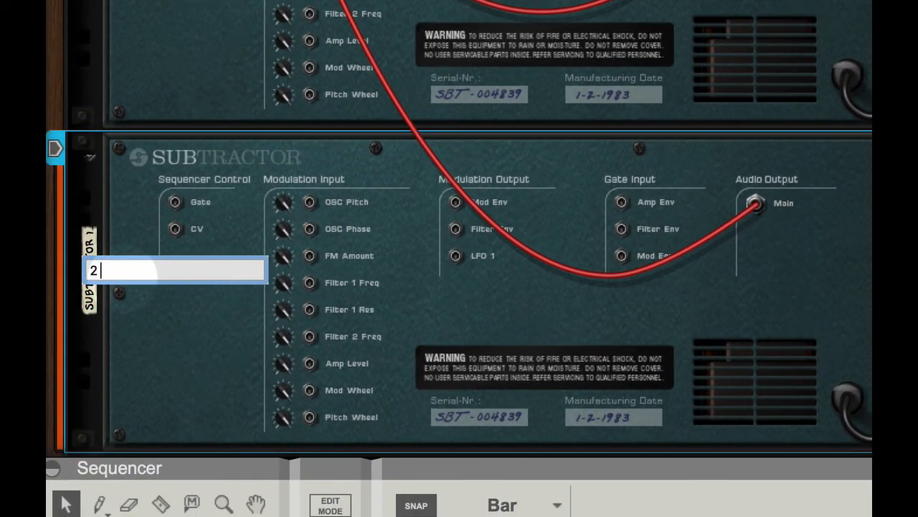
{"action": "type", "text": " JP"}
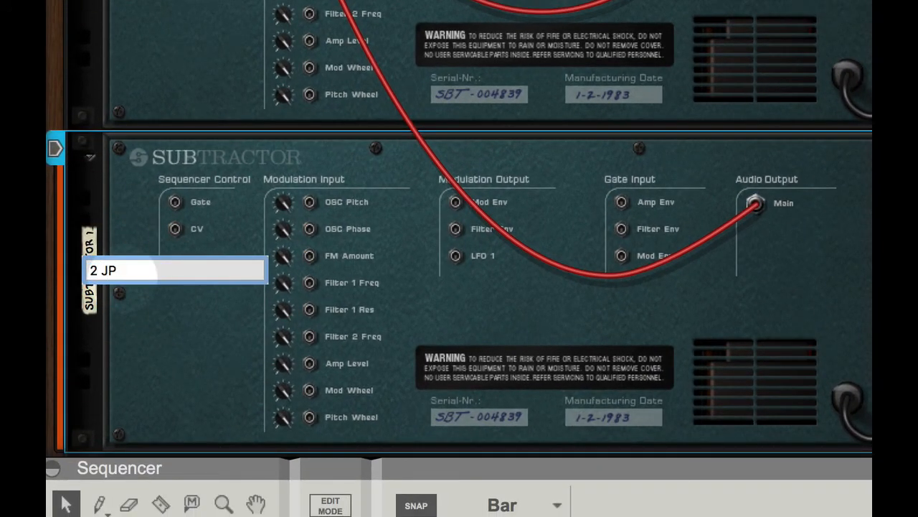